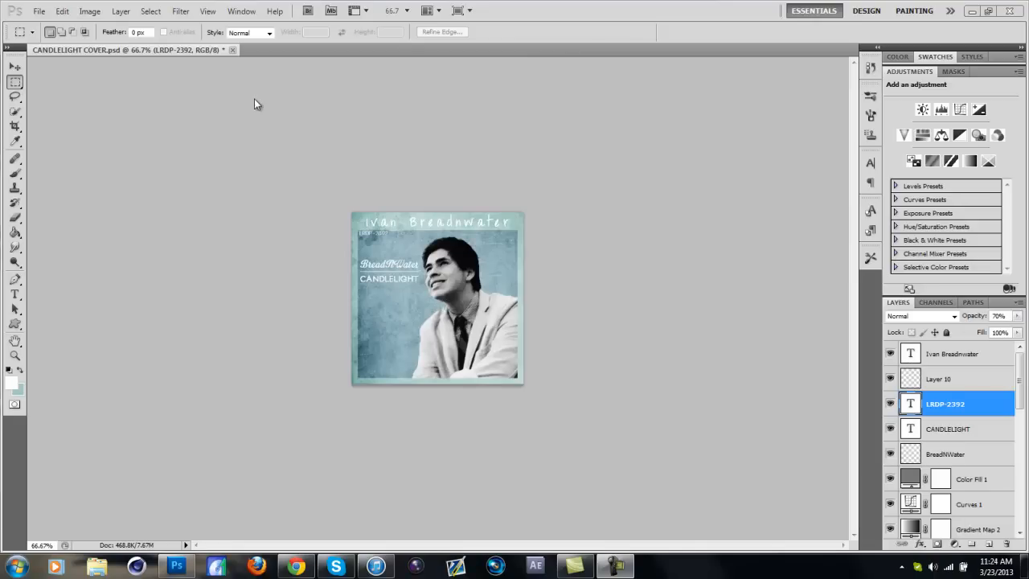
Browse from the Open dialog into My pics n stuff > Day 36
click(38, 10)
click(57, 48)
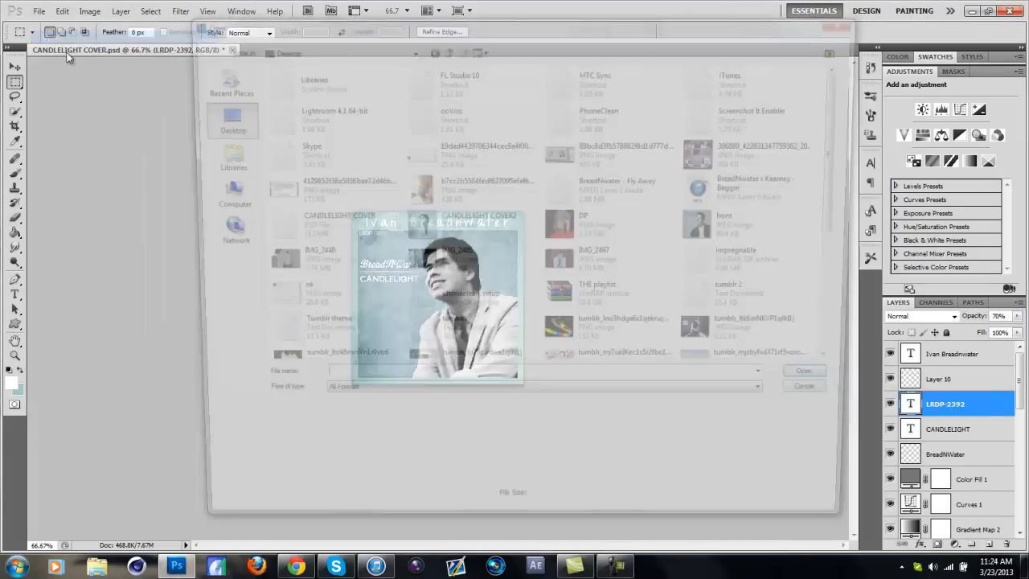
click(474, 221)
scroll(499, 225, down, 4)
scroll(503, 220, down, 2)
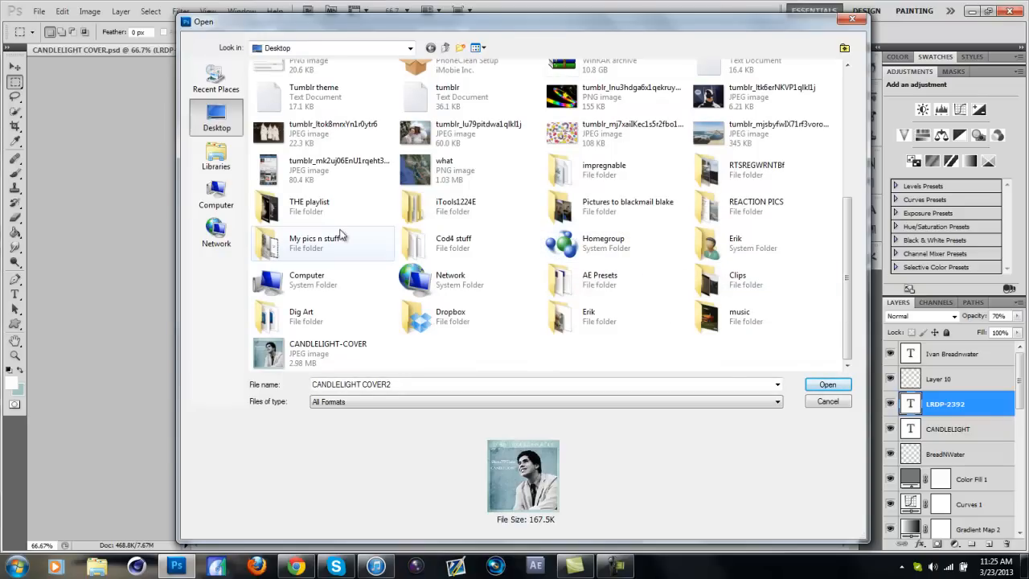
double_click(318, 242)
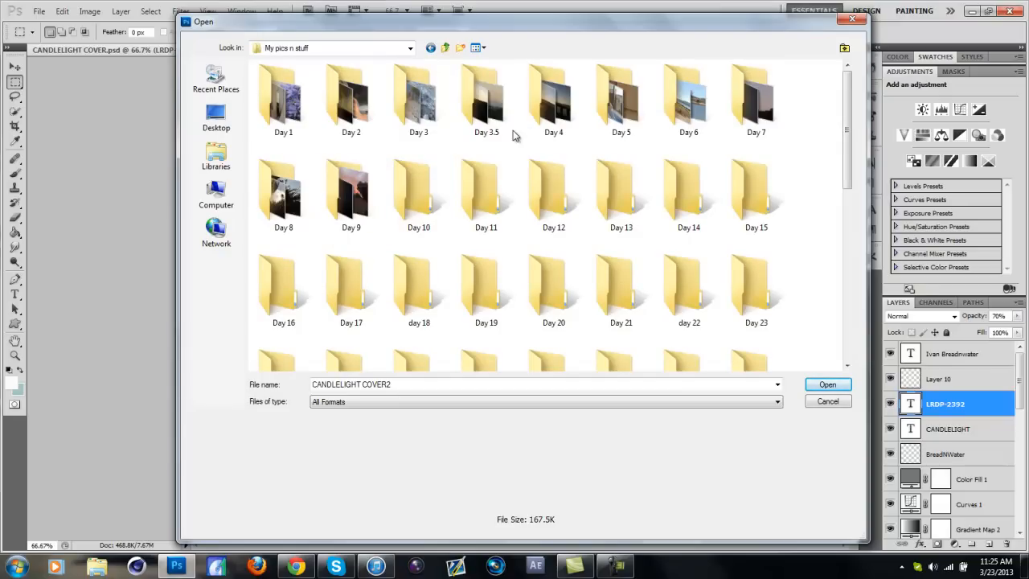
scroll(550, 113, down, 8)
scroll(550, 161, up, 3)
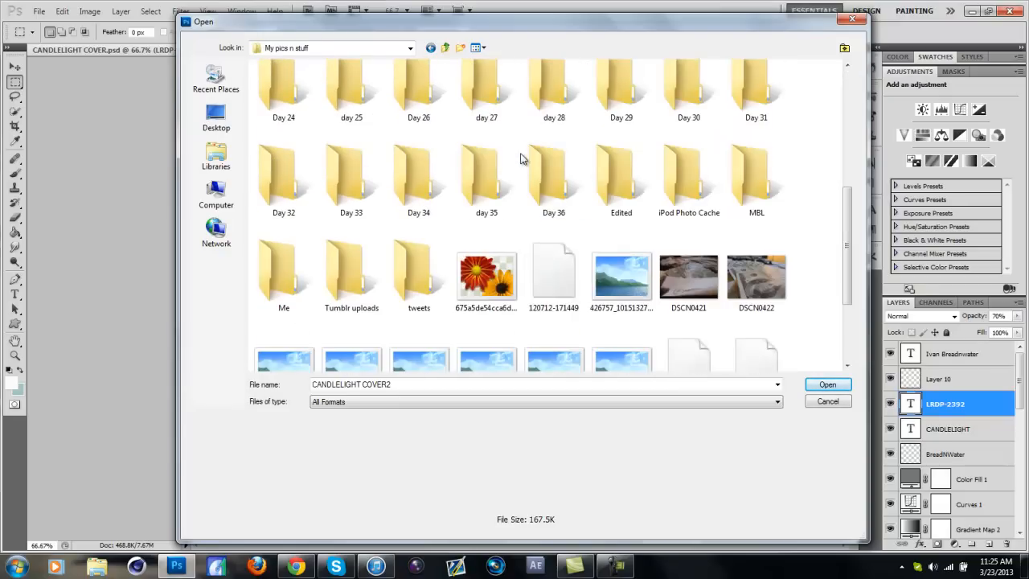
double_click(554, 181)
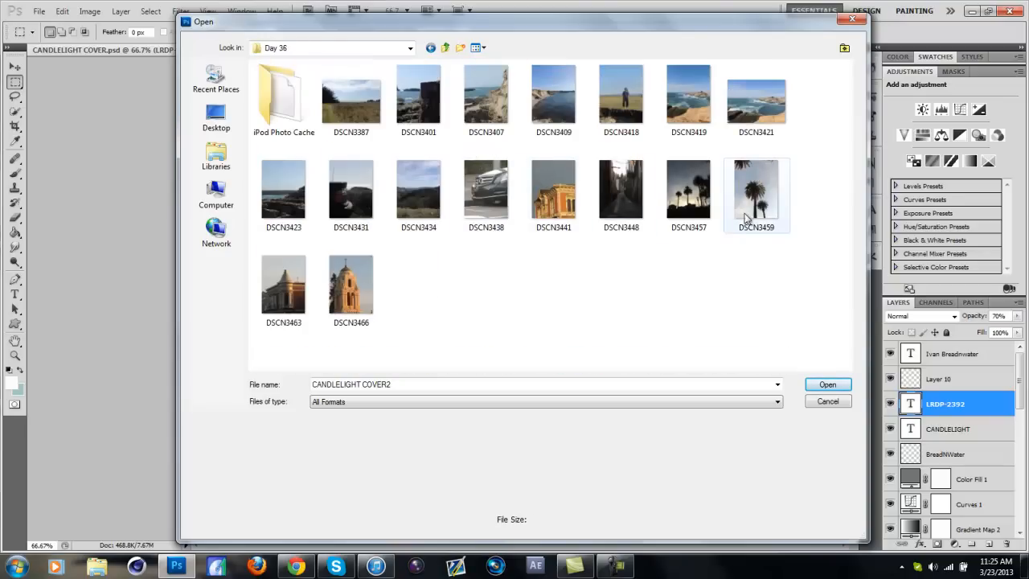
Select DSCN3459, DSCN3431 and DSCN3463 together and open all three
click(756, 193)
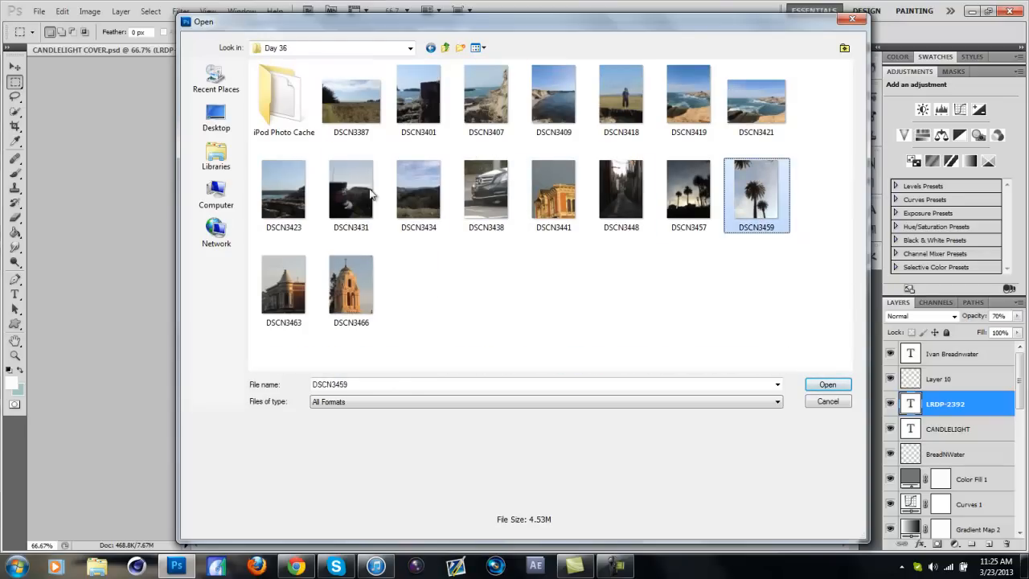
ctrl+click(351, 193)
ctrl+click(283, 285)
click(827, 384)
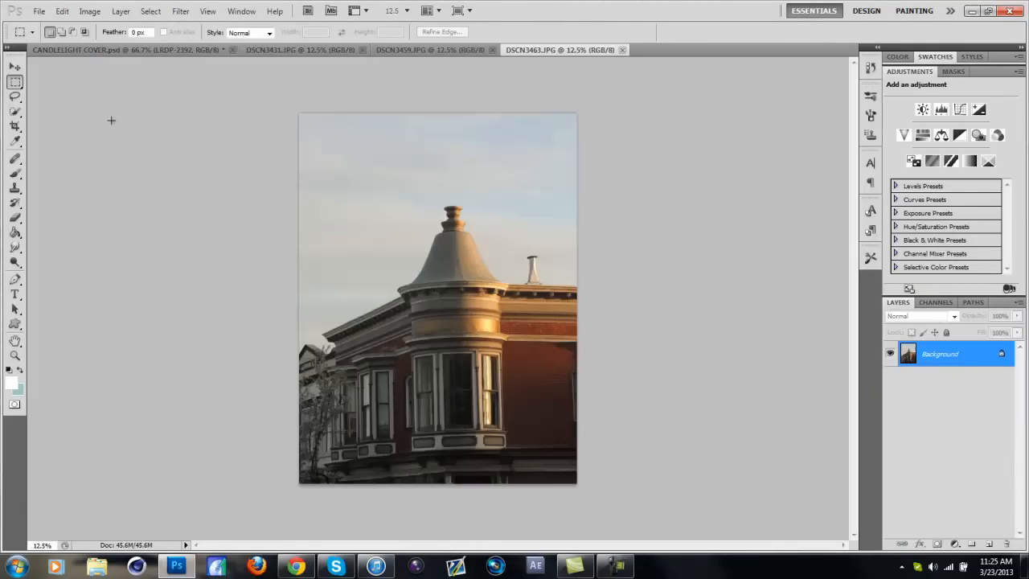
Make the car photo DSCN3431 the active document
click(266, 50)
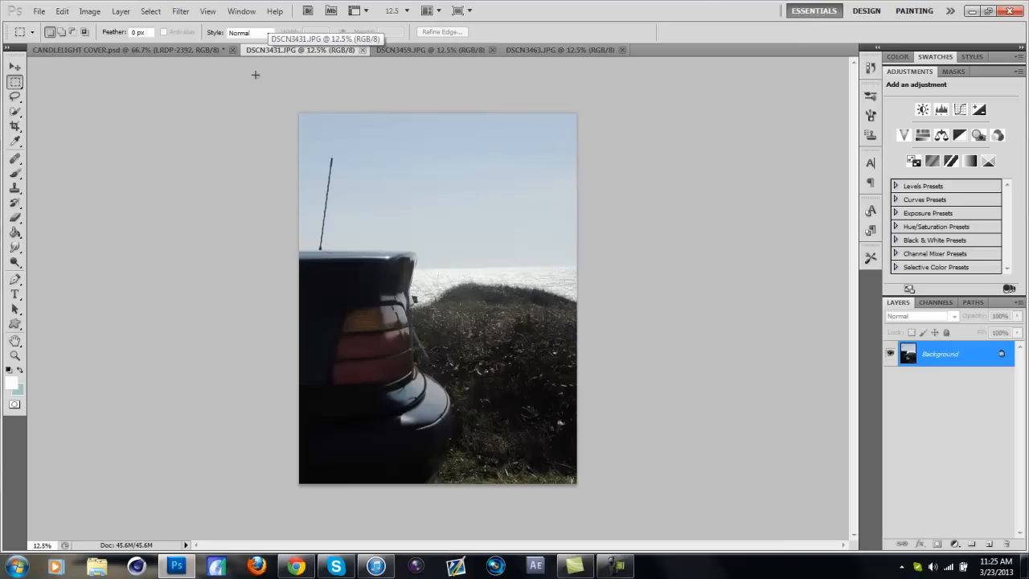
click(121, 11)
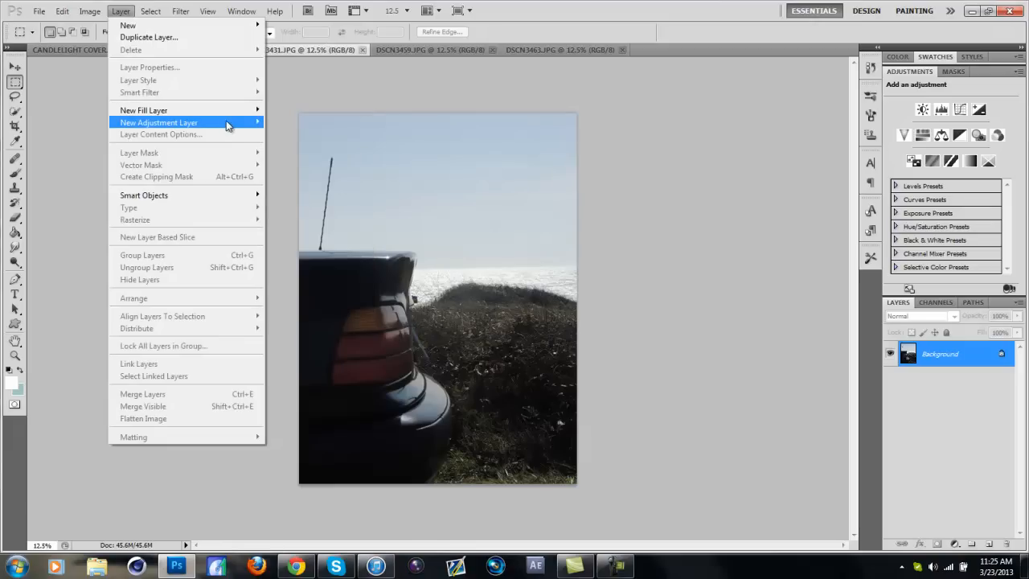
Add a Curves 1 adjustment layer to the car photo with a shadow point on the curve
click(306, 149)
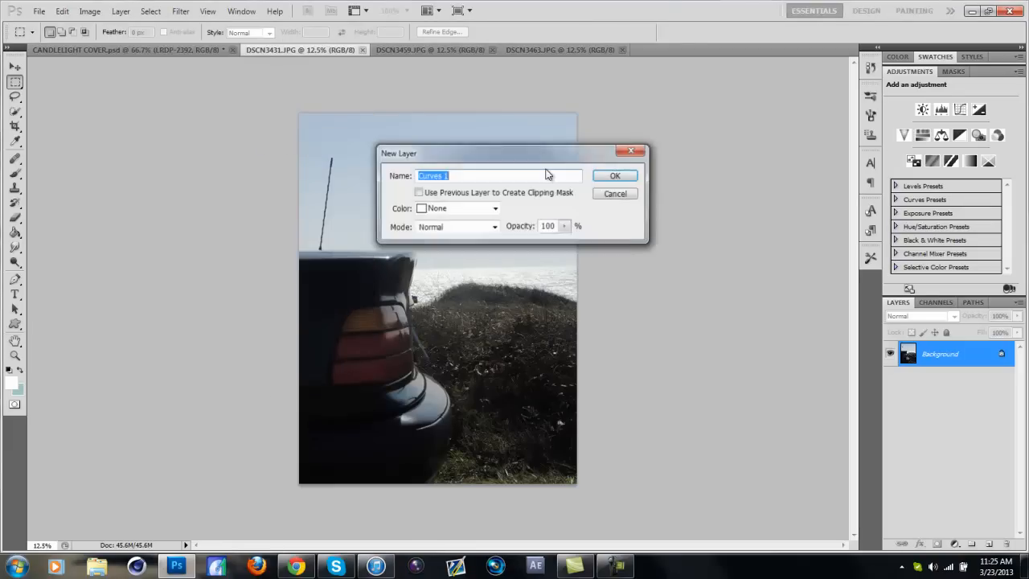
click(615, 175)
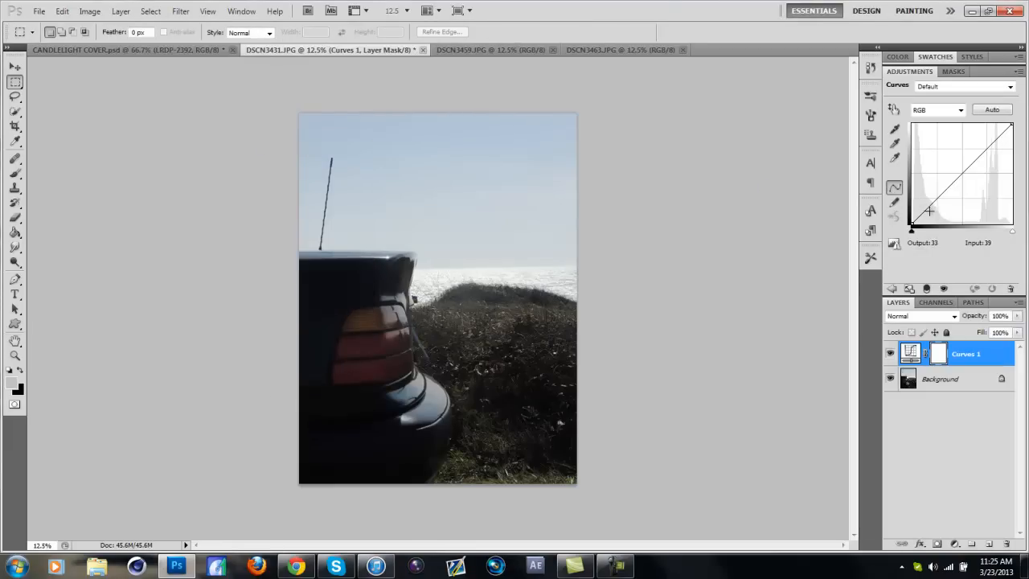
drag(929, 211, 928, 201)
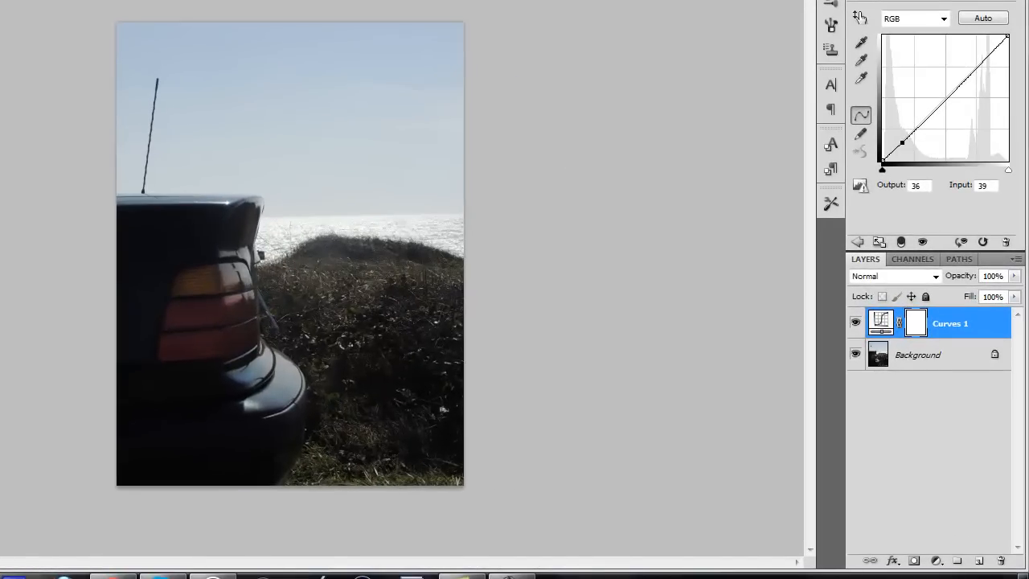
click(32, 4)
mouse_move(36, 32)
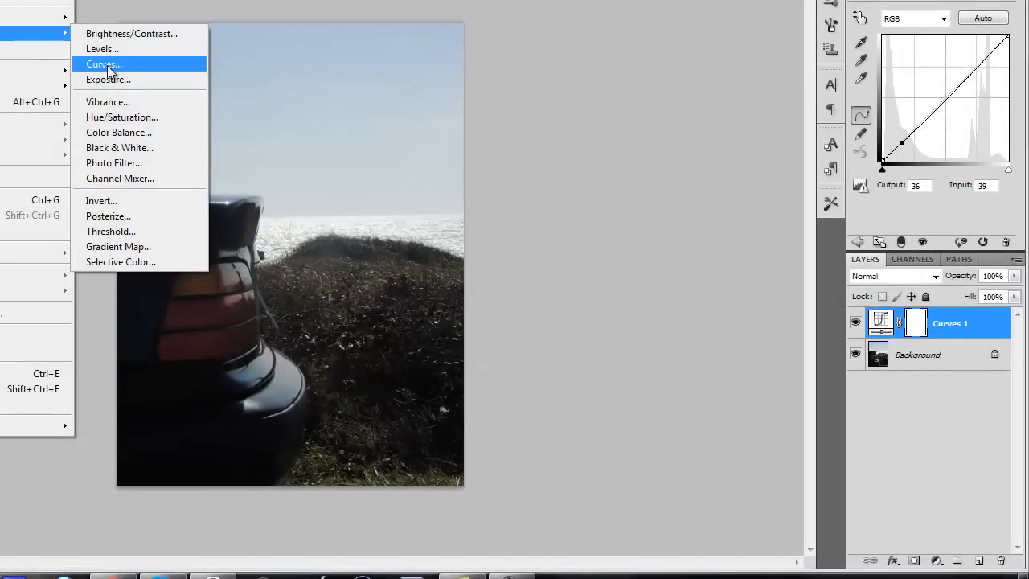
click(912, 153)
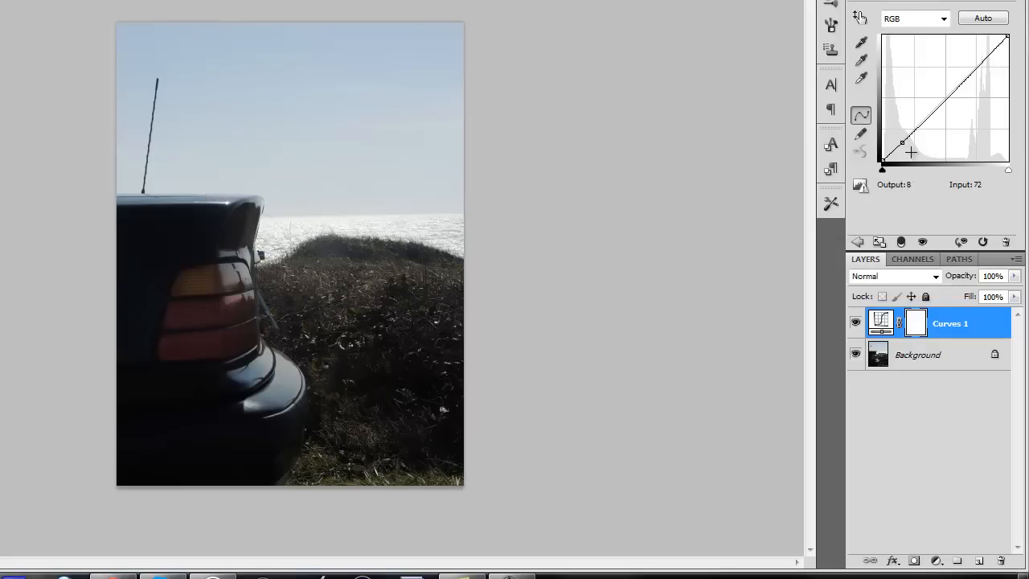
Shape an S-curve: pull shadows down and lift highlights to brighten the sky
drag(974, 70, 984, 61)
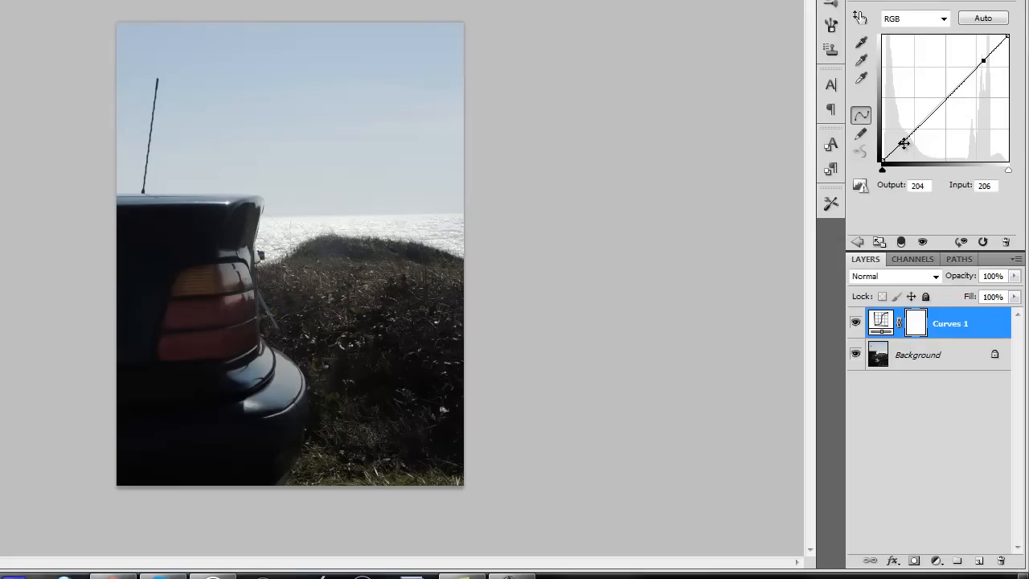
drag(903, 142, 916, 151)
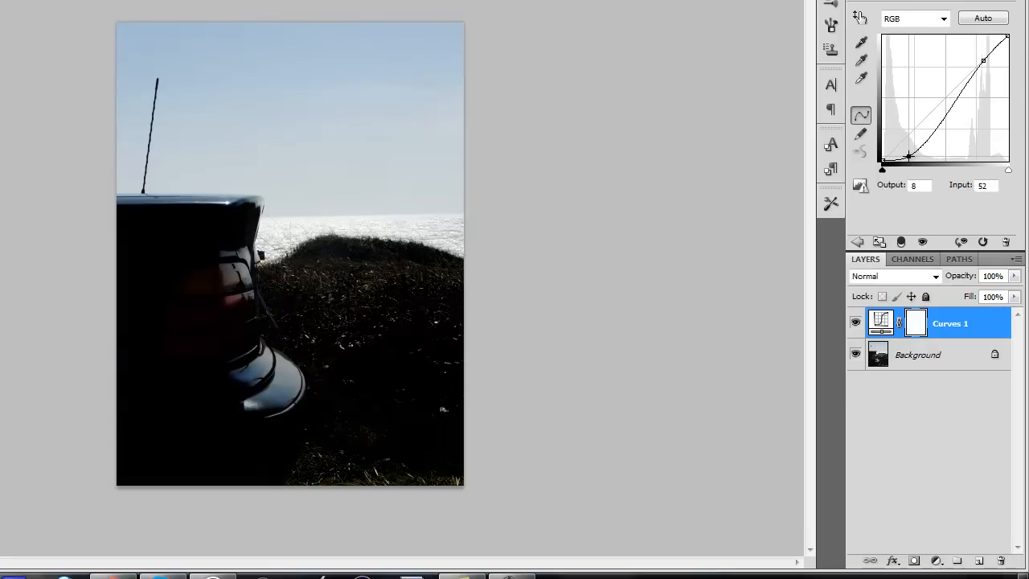
drag(984, 61, 978, 53)
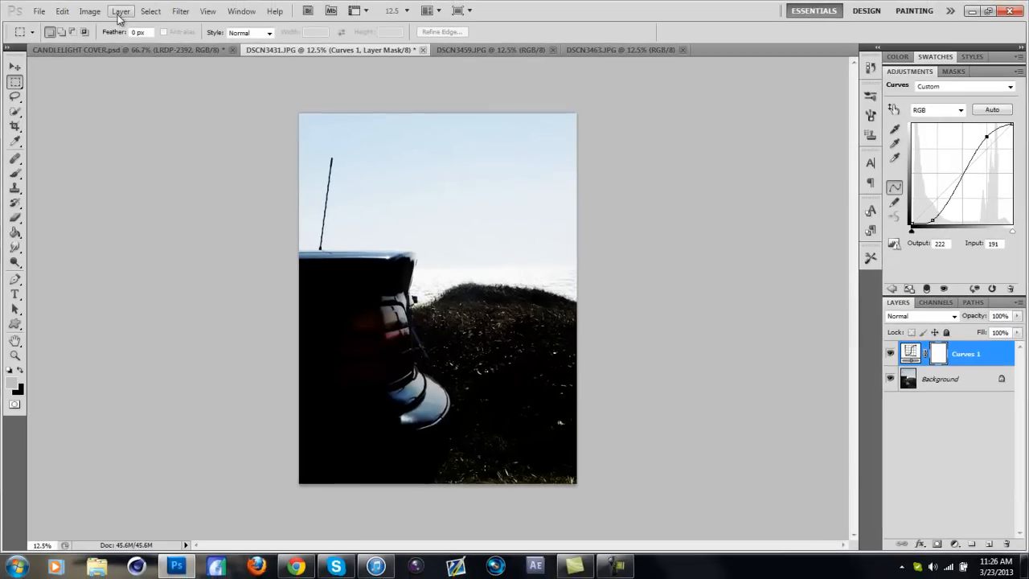
Add a Solid Color fill layer (Color Fill 1) over the car photo
click(120, 11)
mouse_move(158, 122)
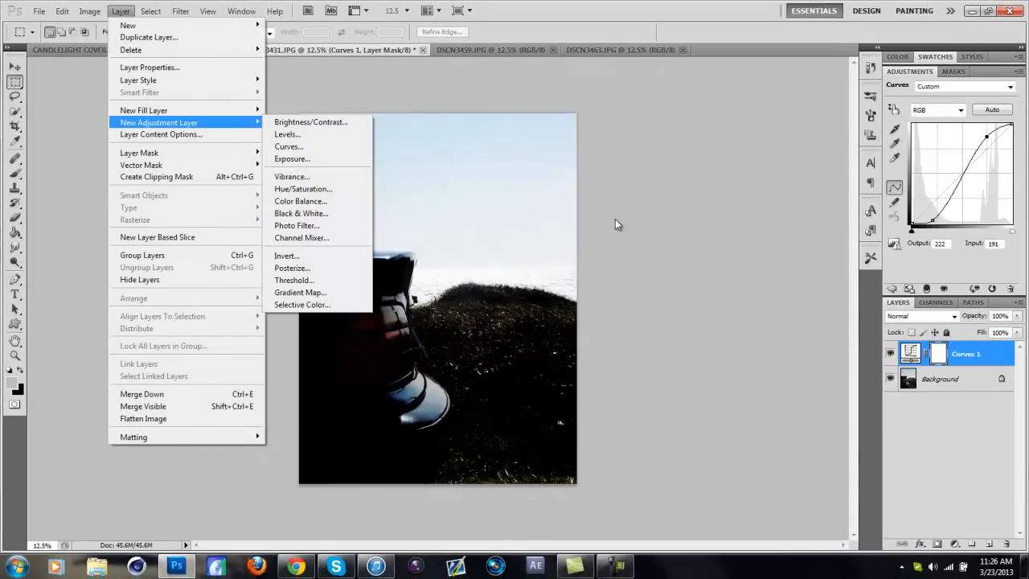
click(616, 241)
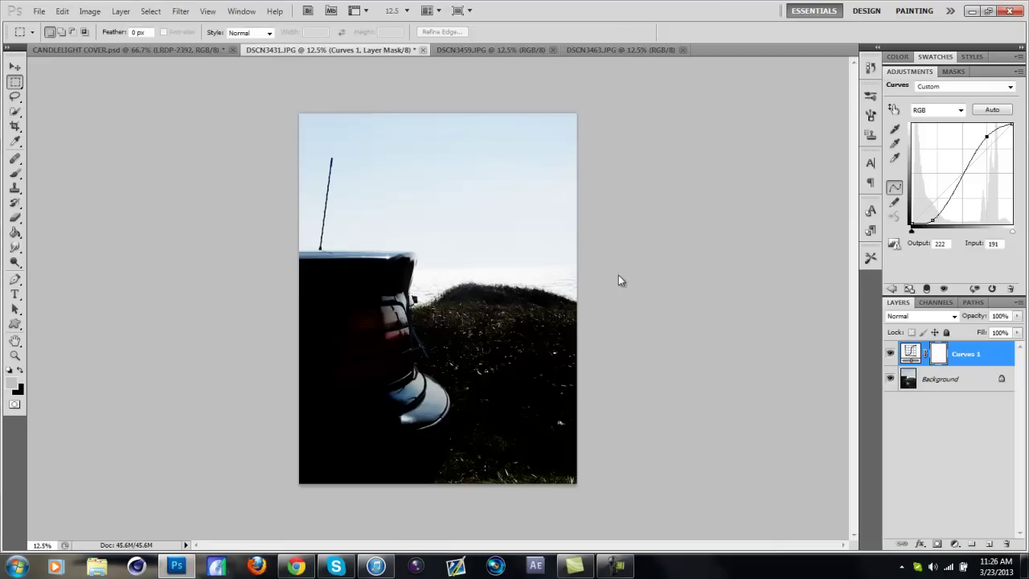
click(120, 11)
mouse_move(145, 110)
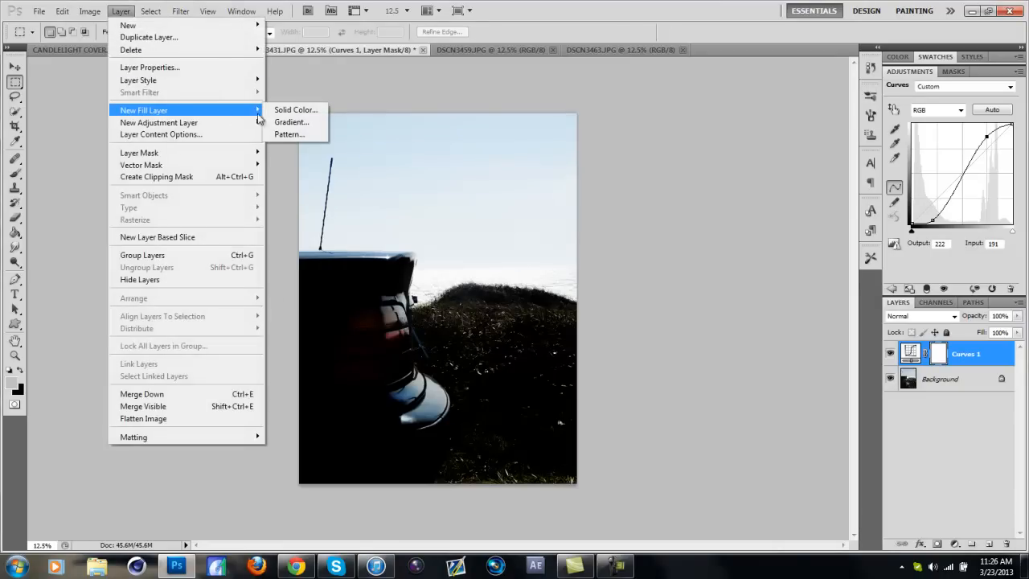
click(295, 109)
click(615, 173)
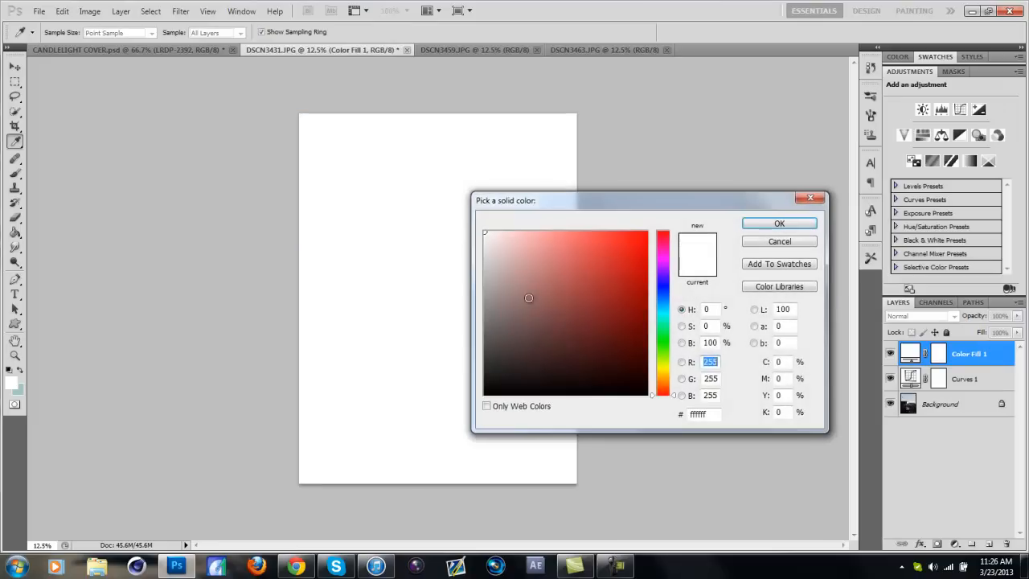
Make the fill gray and fade its opacity to about 17%
click(646, 306)
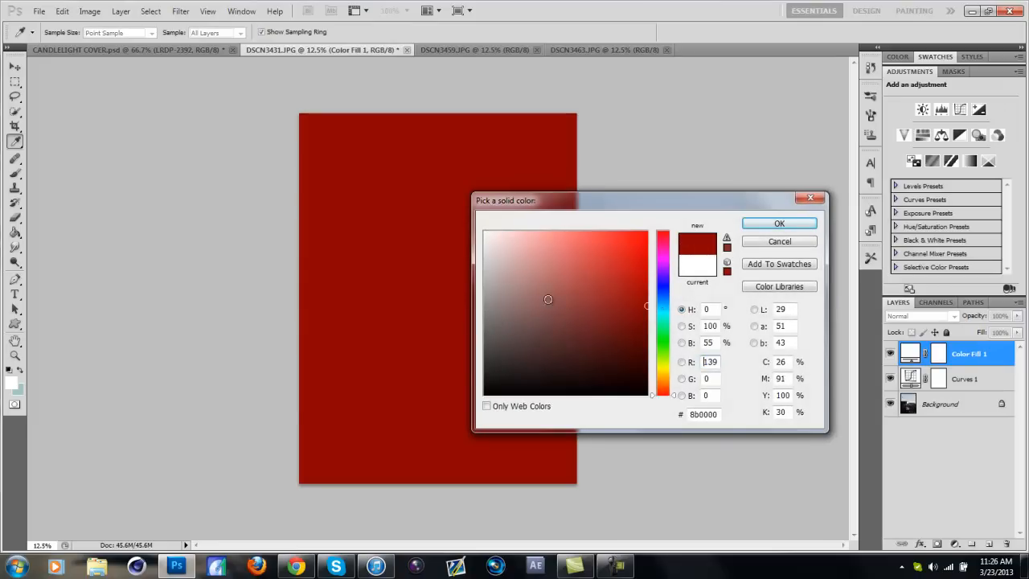
click(486, 322)
click(779, 223)
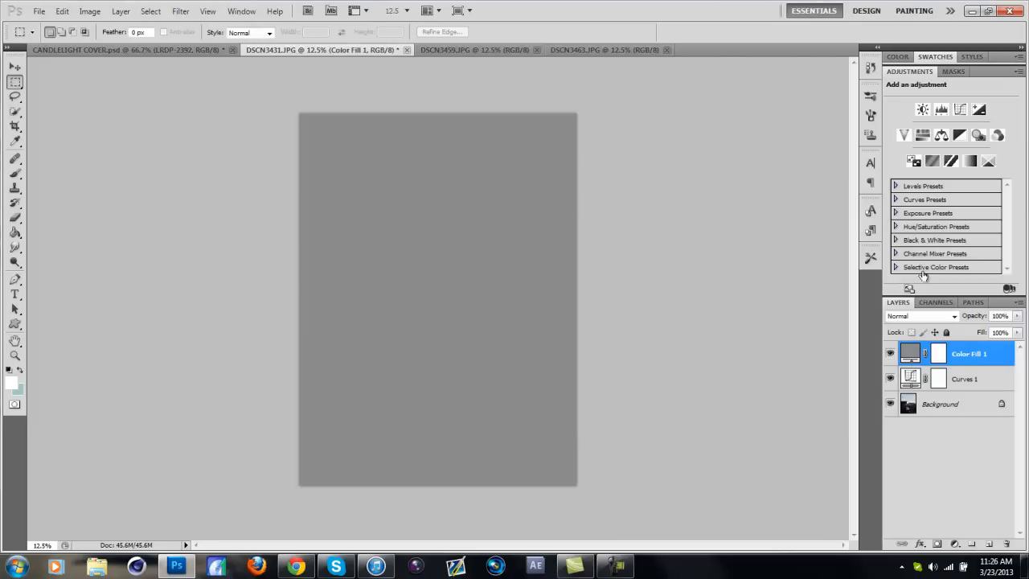
click(1017, 315)
drag(1006, 332, 967, 334)
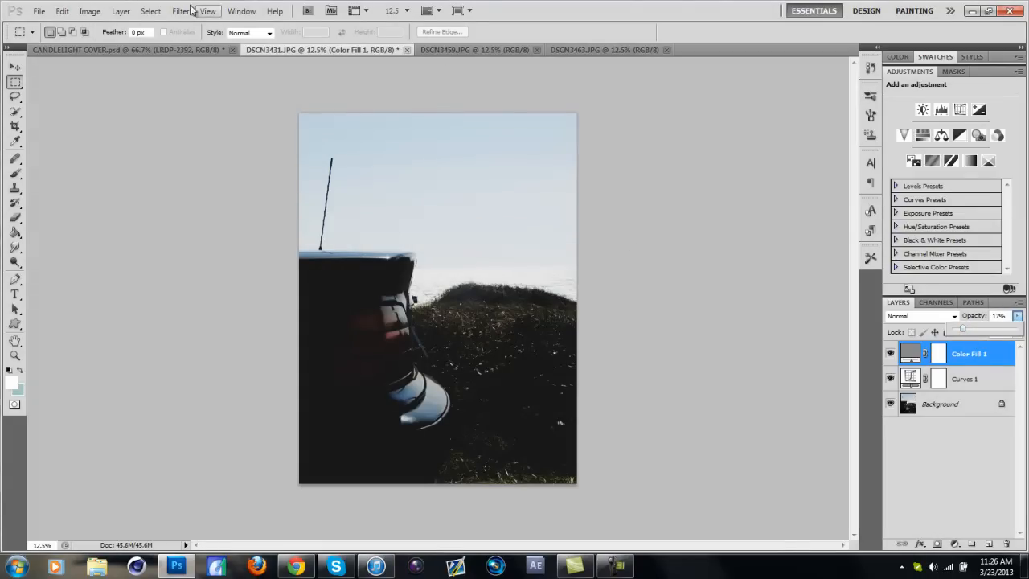
Add a Gradient Map 1 adjustment layer to the car photo and edit its gradient
click(121, 11)
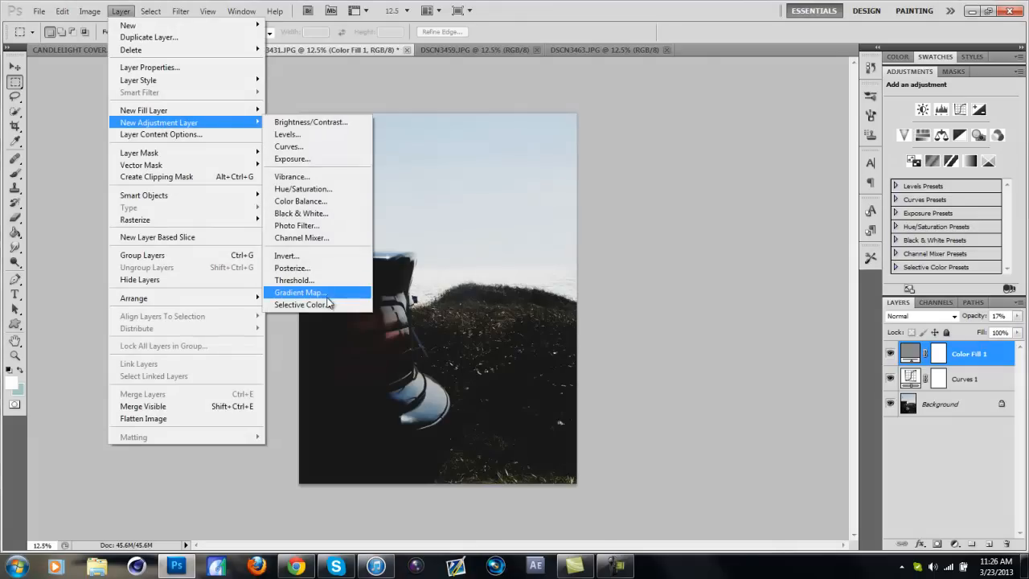
click(331, 295)
click(616, 175)
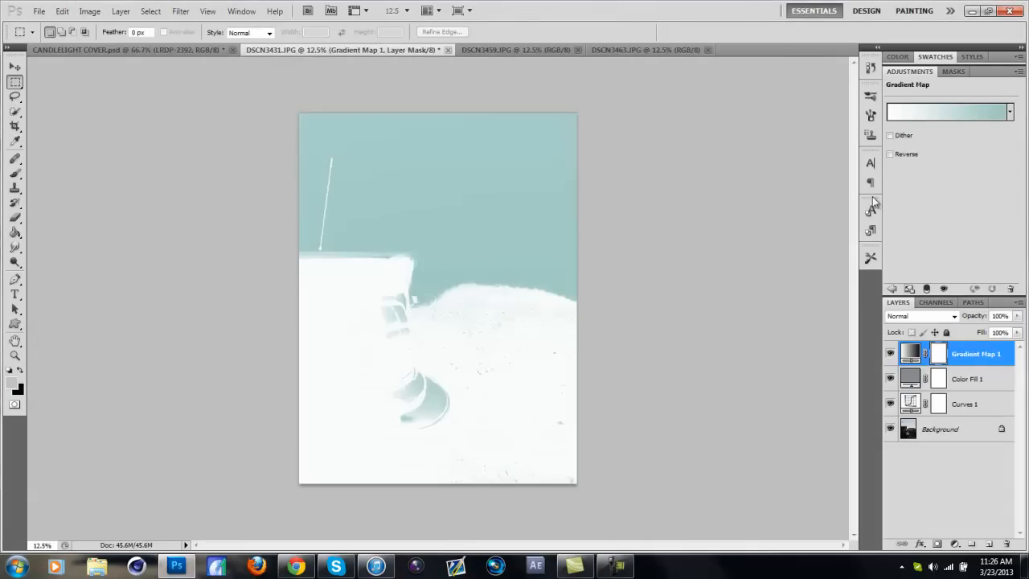
click(947, 112)
Try Red, Green, then settle on the Violet, Orange gradient preset
click(591, 418)
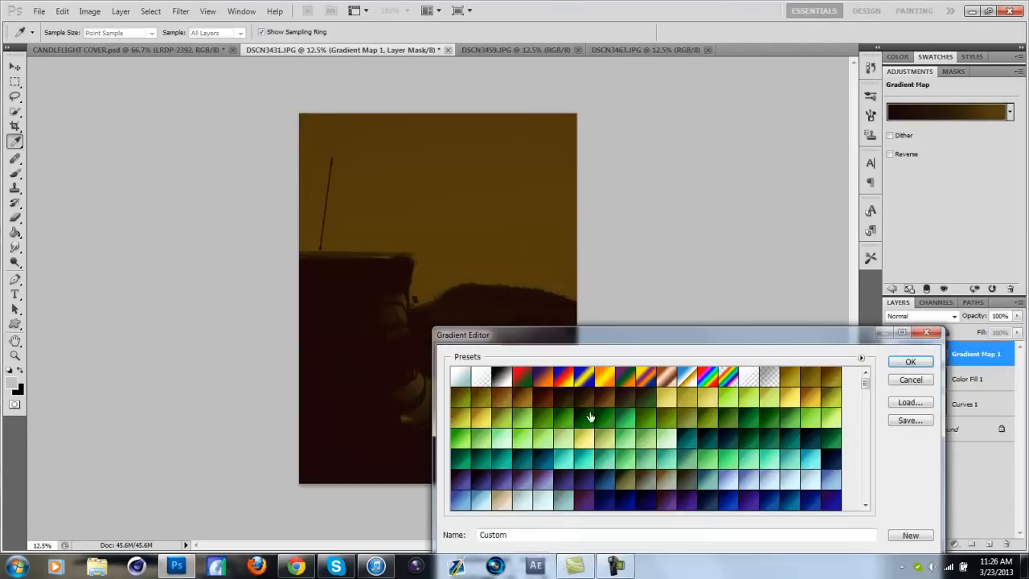
click(545, 375)
click(554, 382)
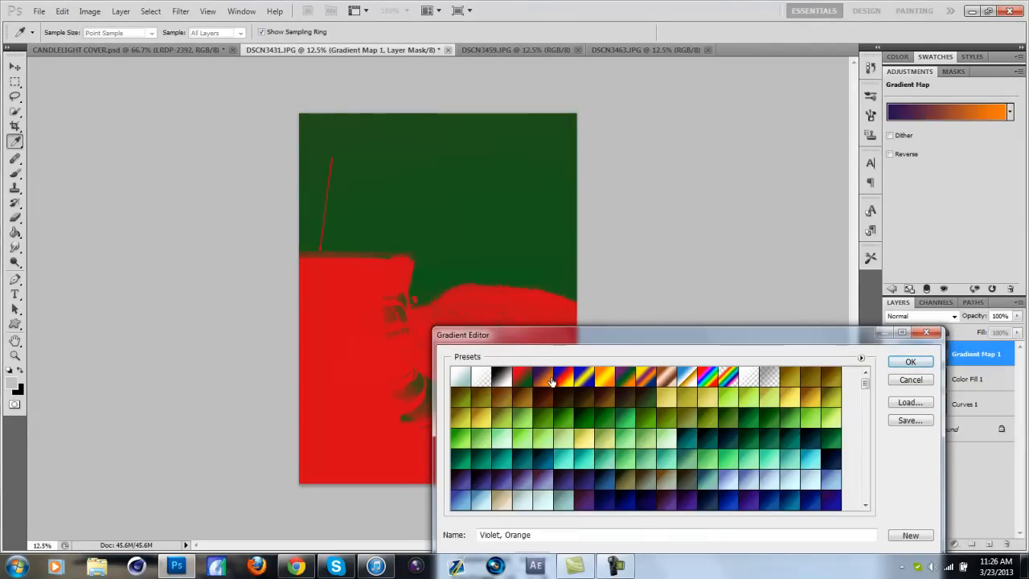
click(910, 362)
Blend the gradient map as Soft Light at about 13% opacity
click(920, 315)
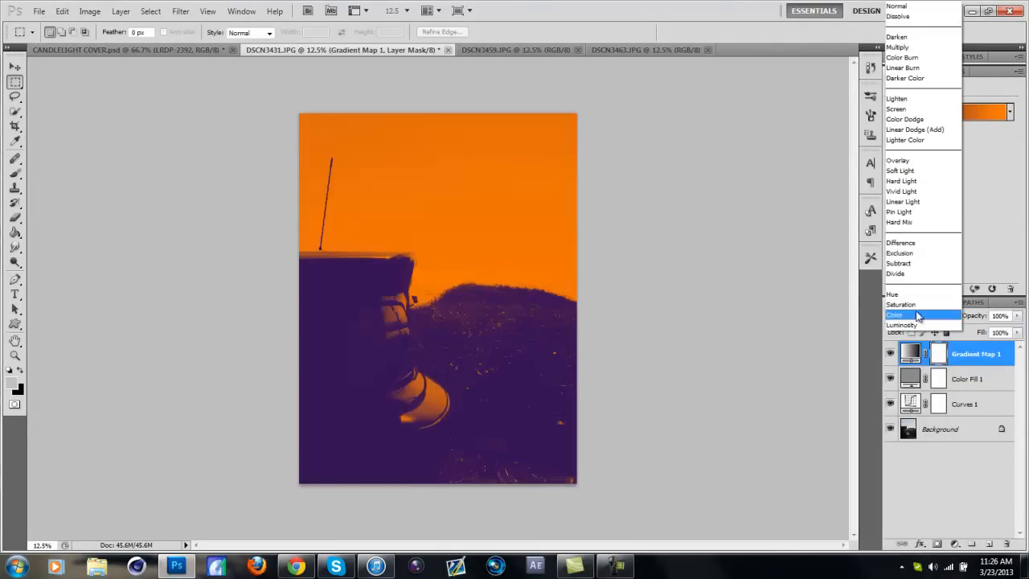
click(911, 162)
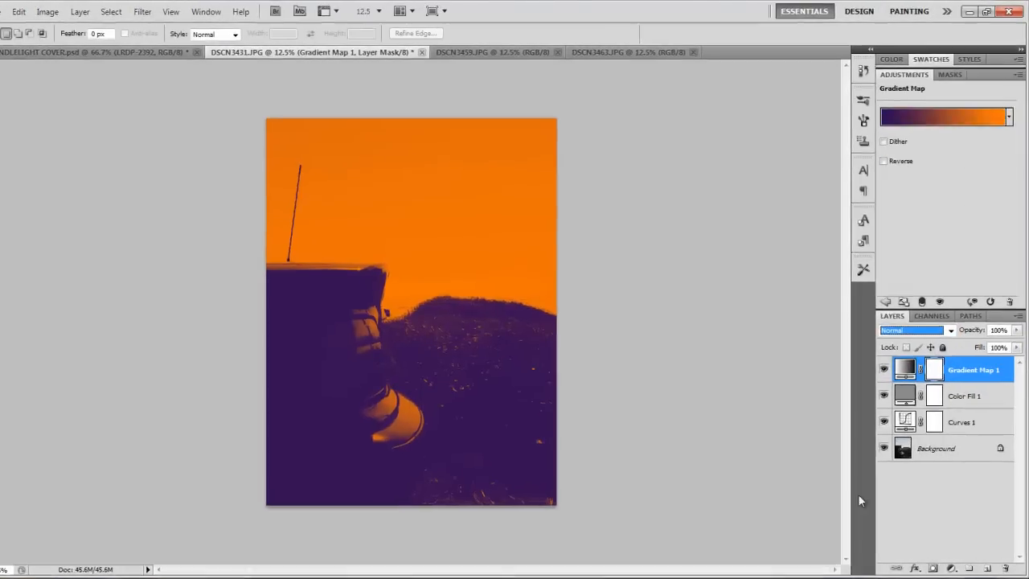
click(920, 315)
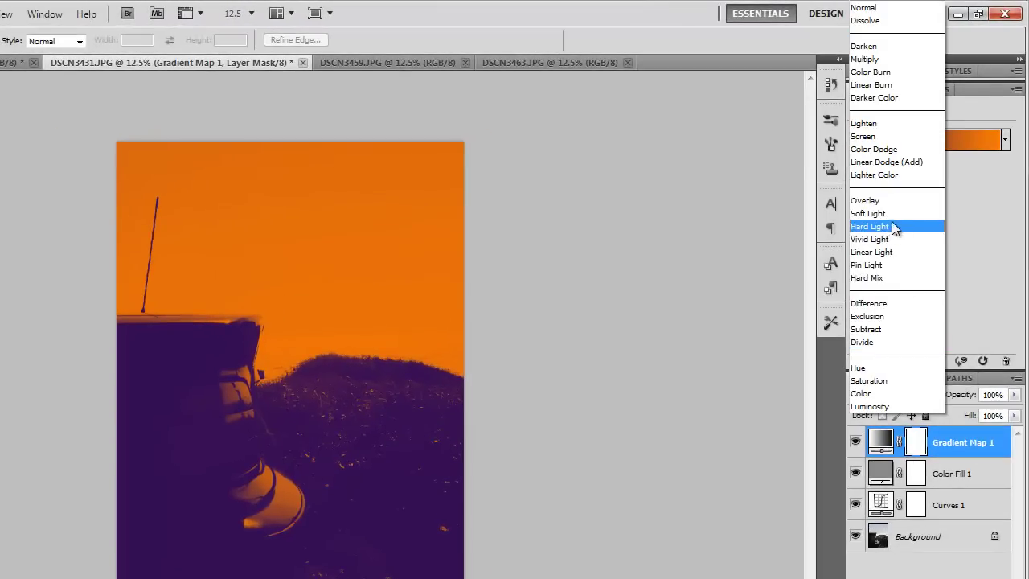
click(872, 214)
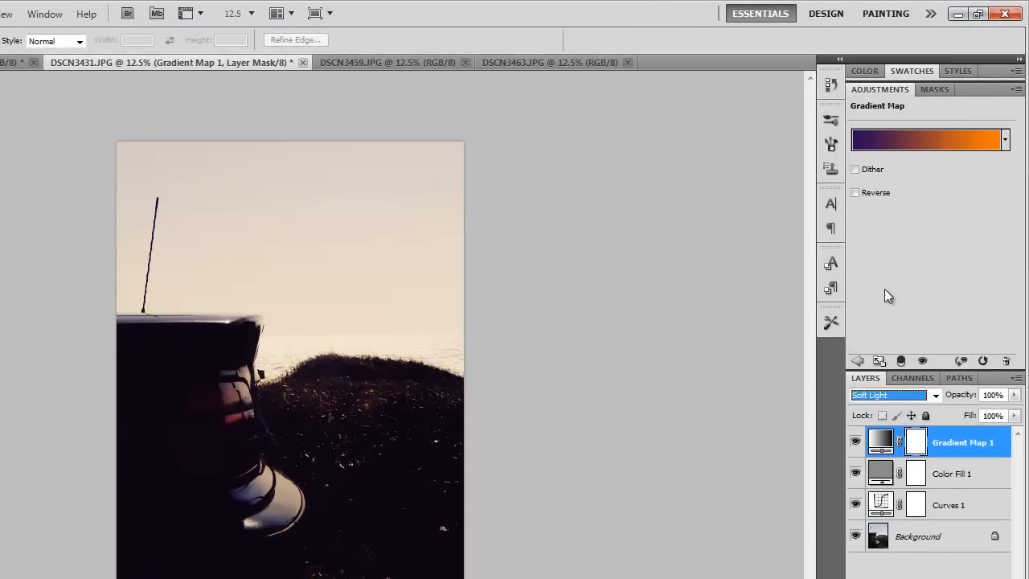
click(1013, 395)
drag(1009, 414, 946, 409)
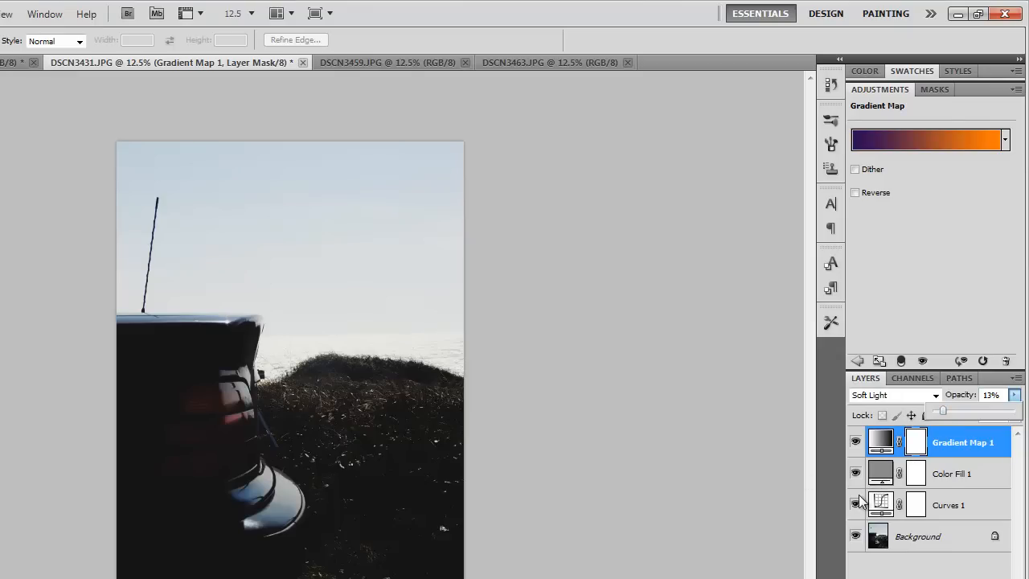
click(961, 505)
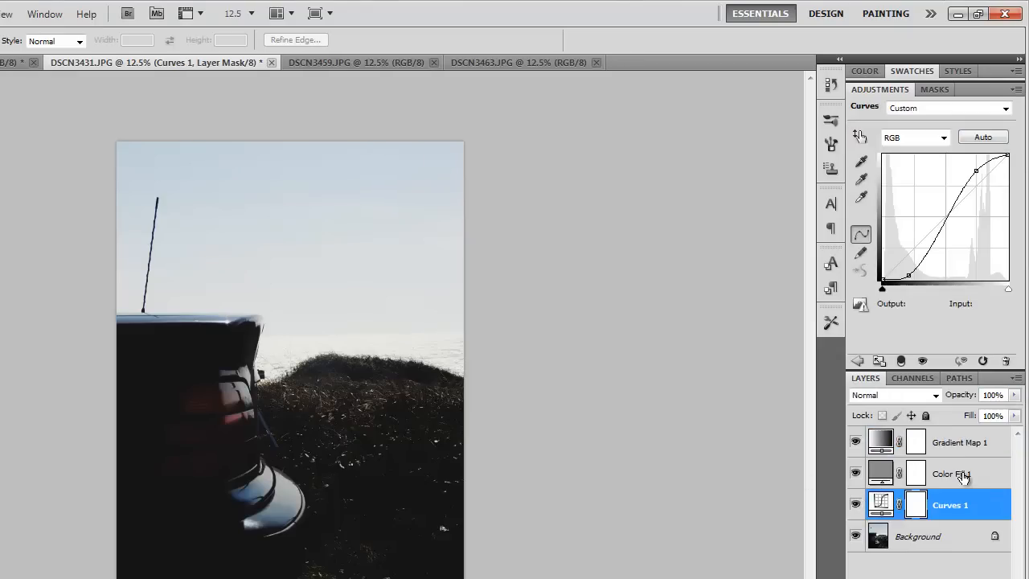
Select the Color Fill 1 layer in the car photo's stack
click(964, 474)
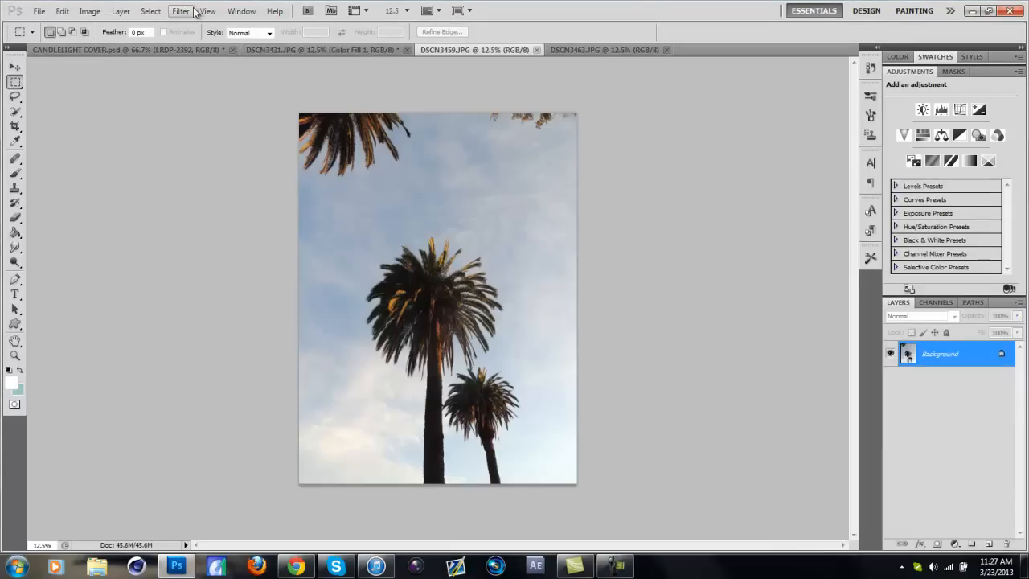
Add Curves 1 to the palm photo with an S-curve darkening silhouettes and brightening the sky
click(121, 11)
mouse_move(160, 122)
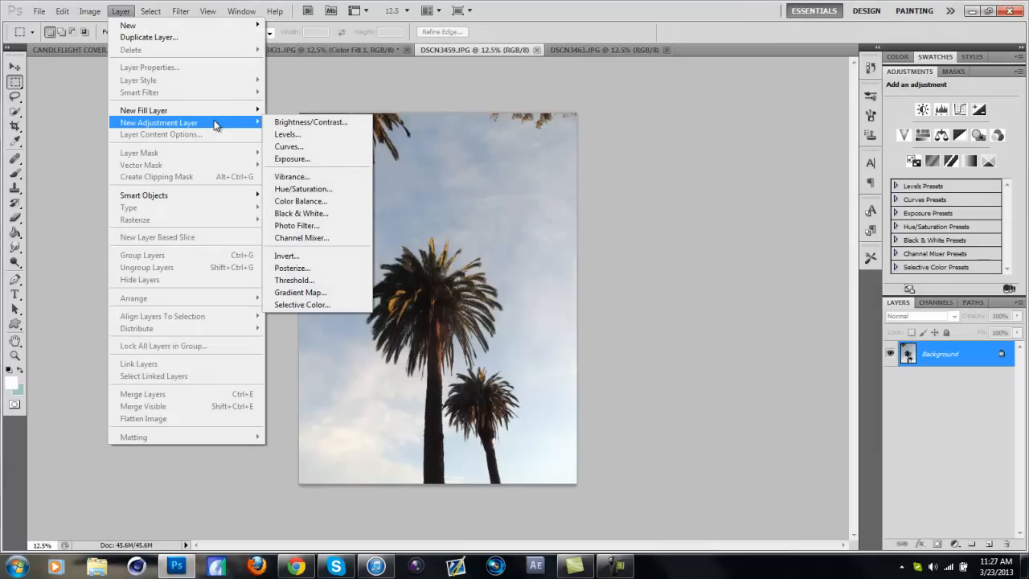
click(289, 148)
click(609, 175)
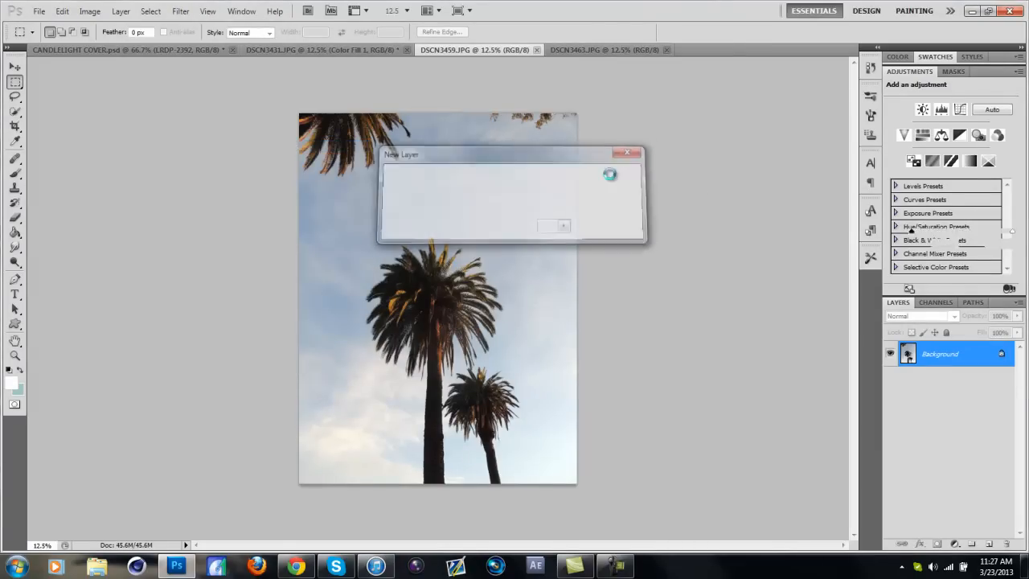
click(986, 153)
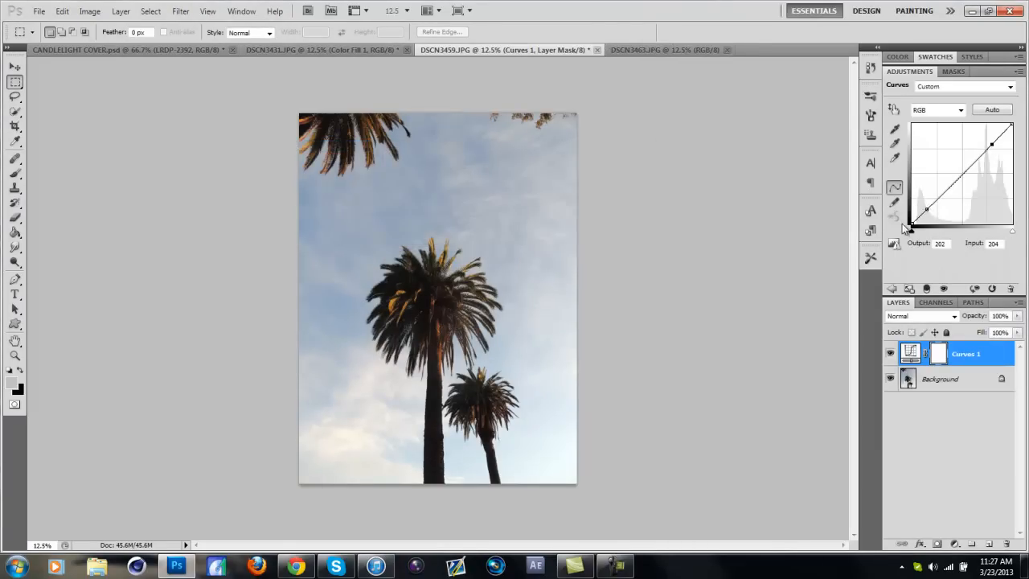
drag(925, 208, 935, 218)
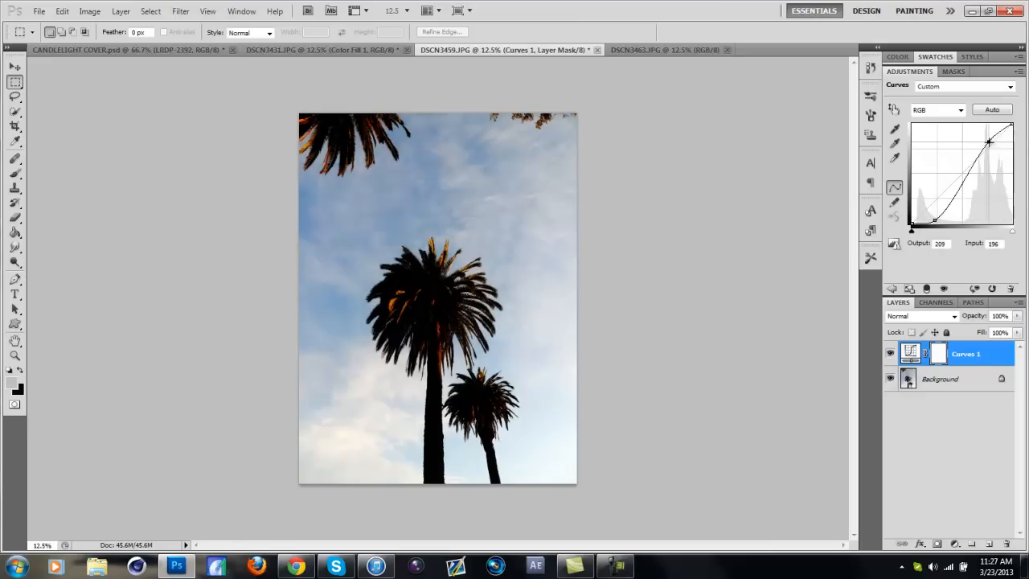
drag(989, 152, 986, 137)
Add a Solid Color fill layer in neutral grey 797979 over the palm photo
click(153, 11)
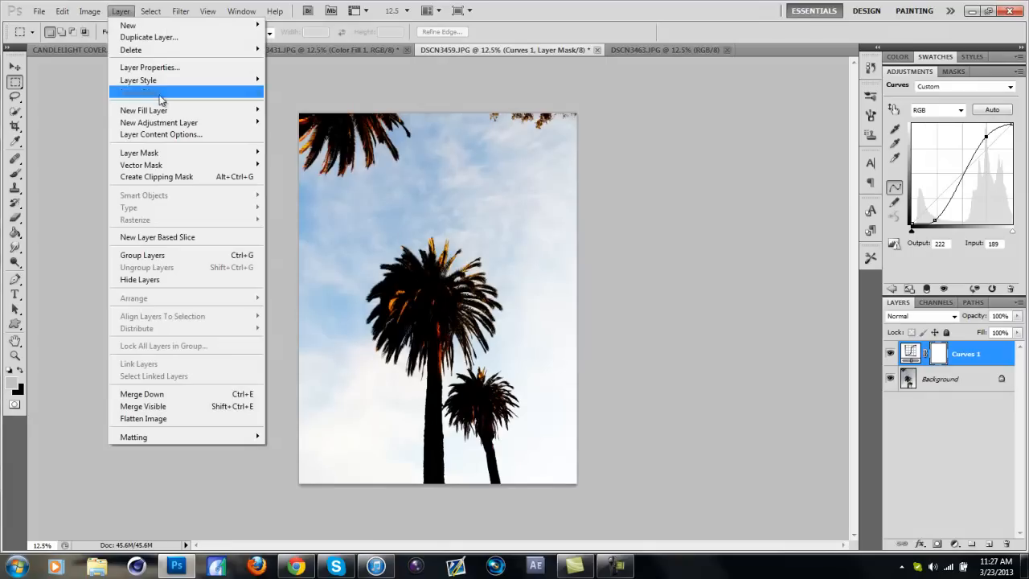
mouse_move(144, 111)
click(308, 111)
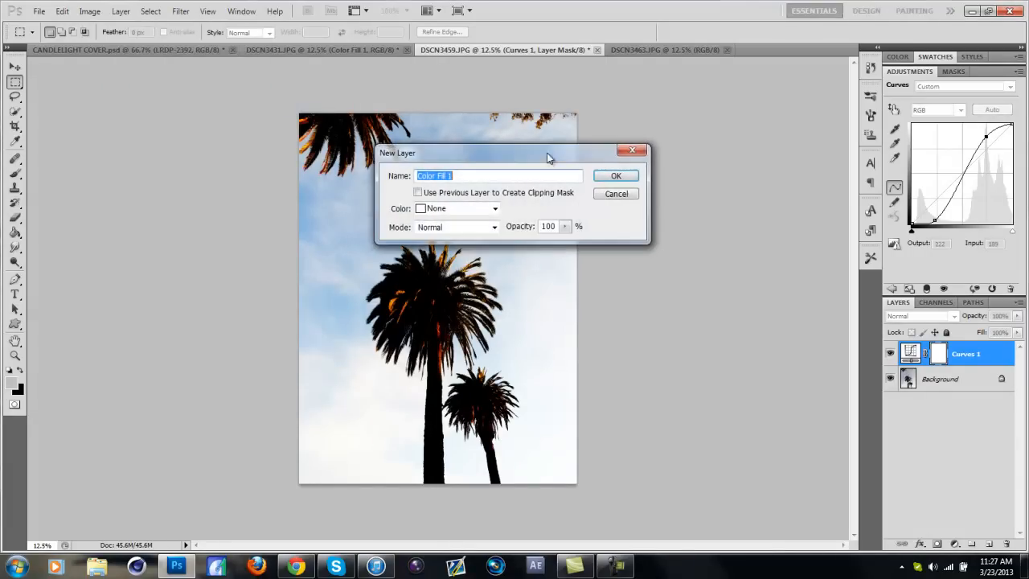
click(615, 169)
click(485, 317)
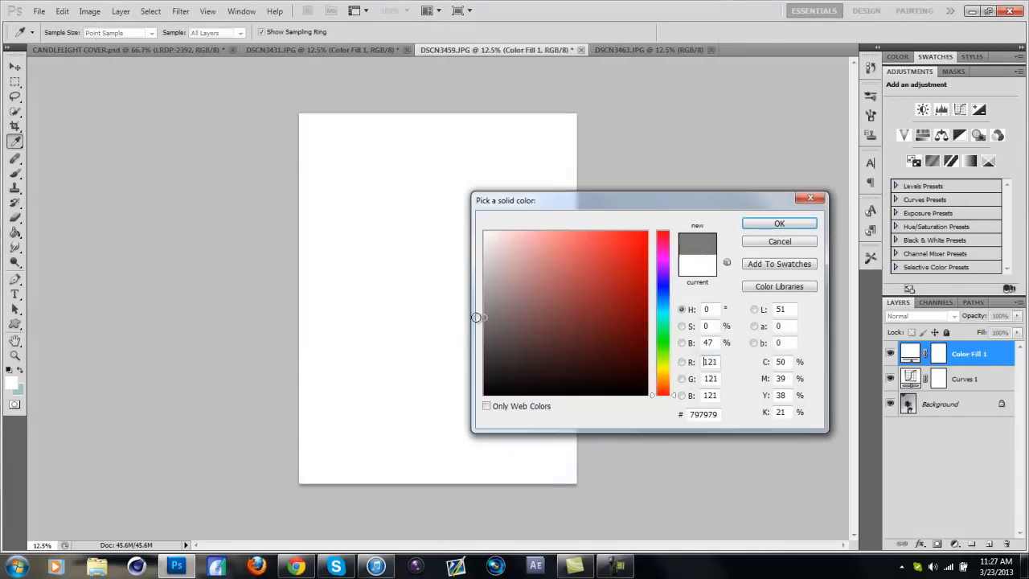
click(780, 223)
click(780, 224)
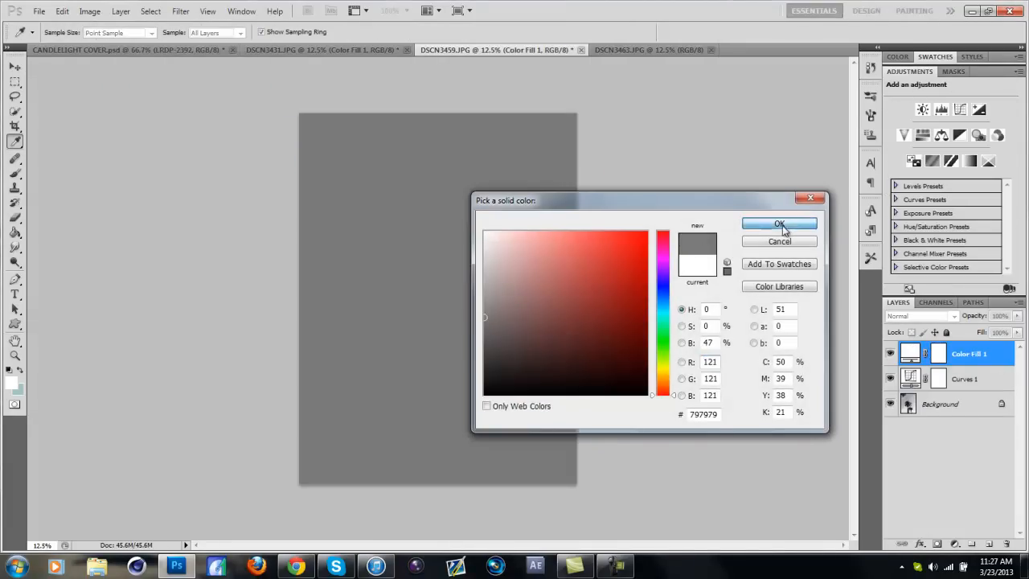
Lower the grey fill layer's opacity to 24%
key(m)
drag(963, 336, 968, 337)
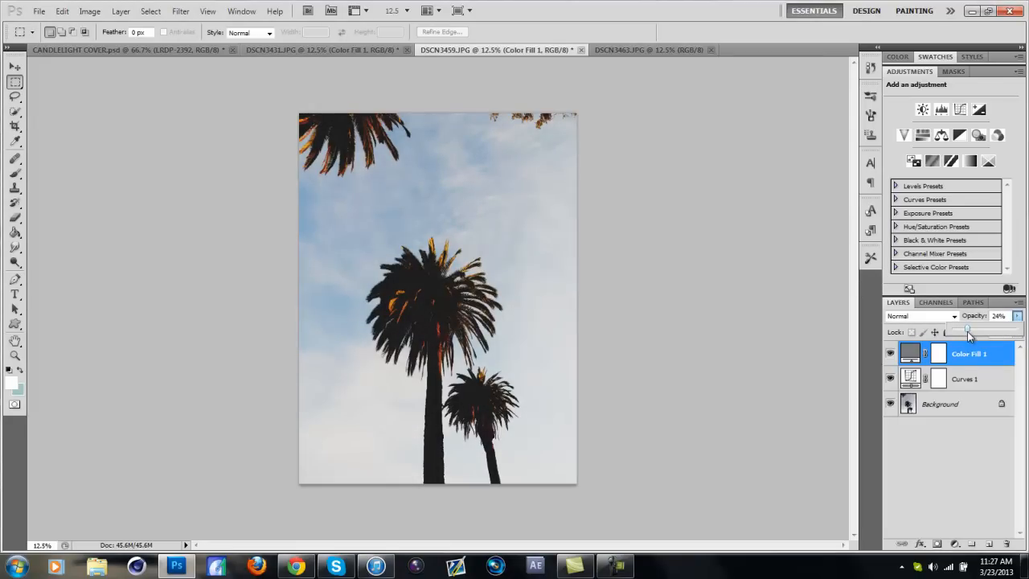
click(322, 50)
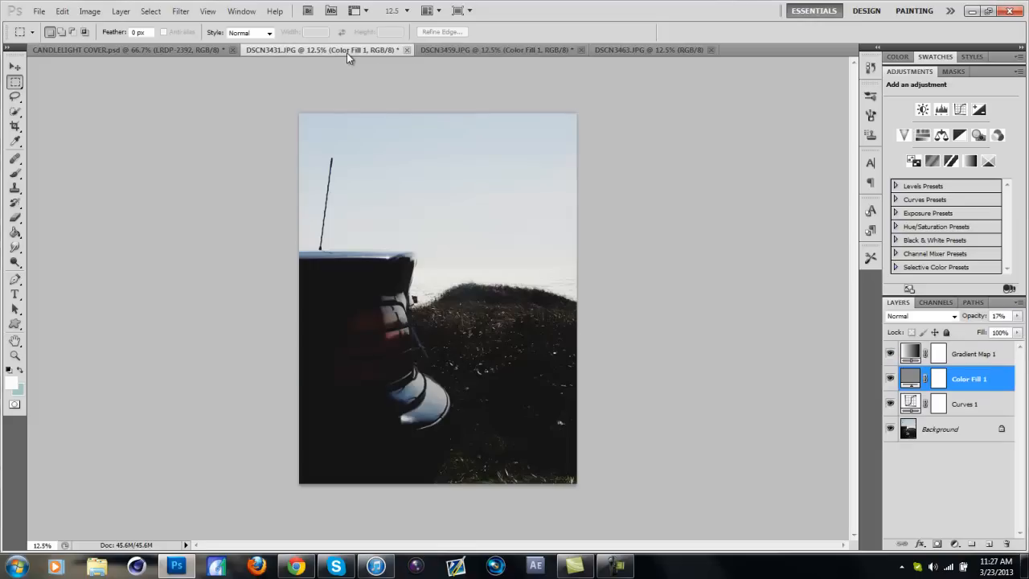
click(486, 50)
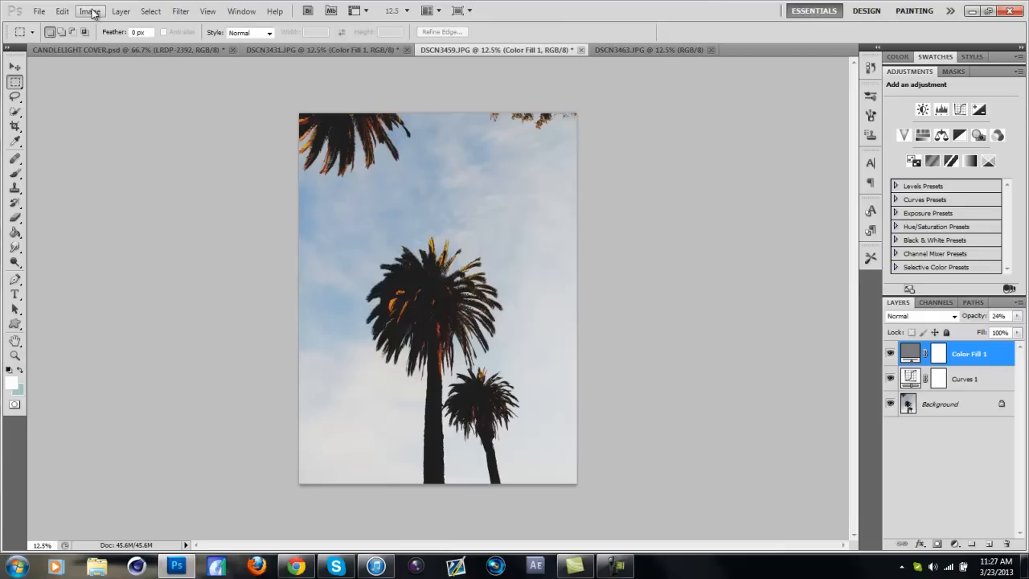
click(38, 11)
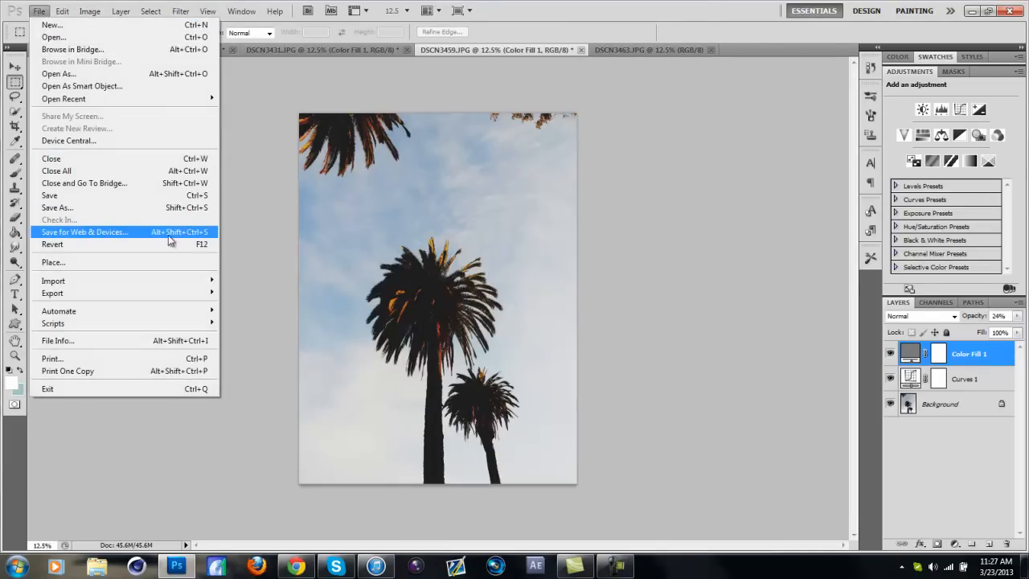
key(Escape)
click(16, 68)
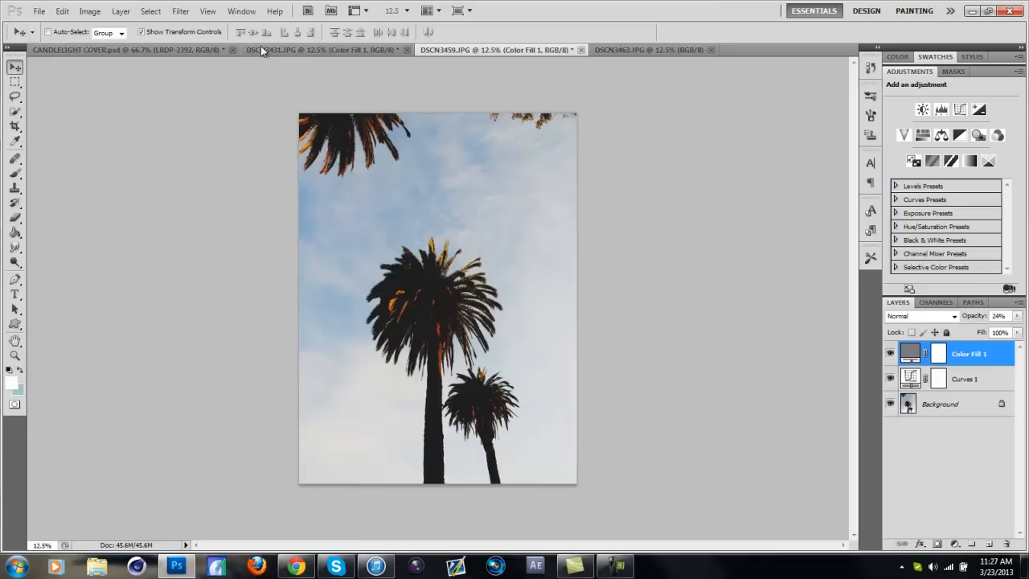
Close the CANDLELIGHT COVER document, answering its save prompt
click(182, 52)
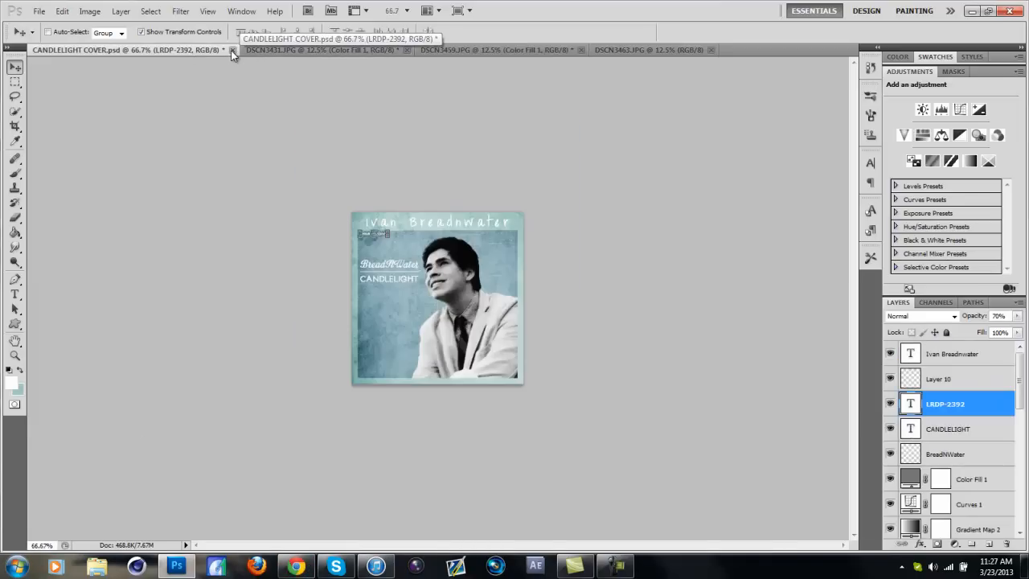
click(231, 50)
click(462, 230)
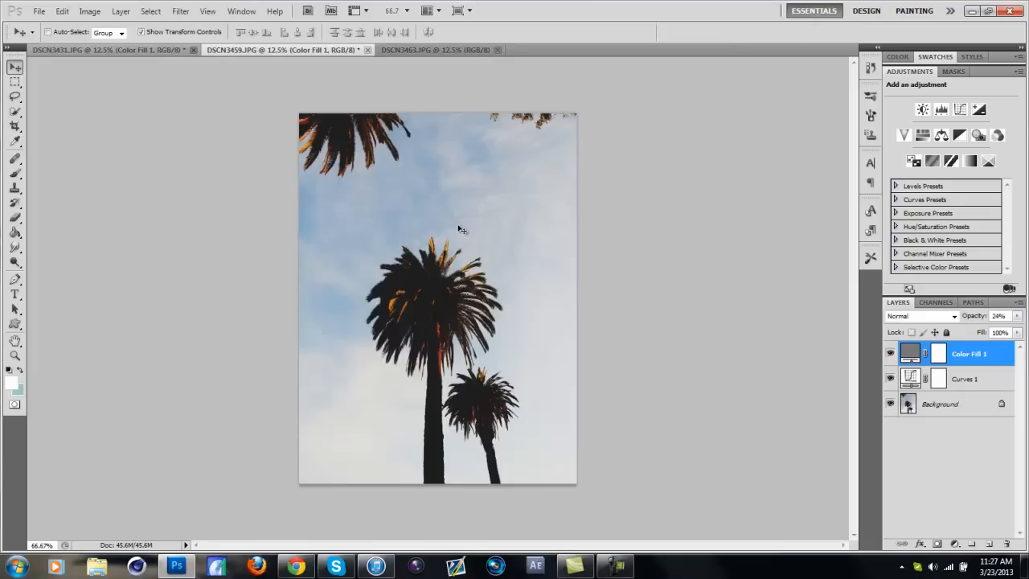
Glance at DSCN3463 and return to the palm trees photo DSCN3459
click(402, 50)
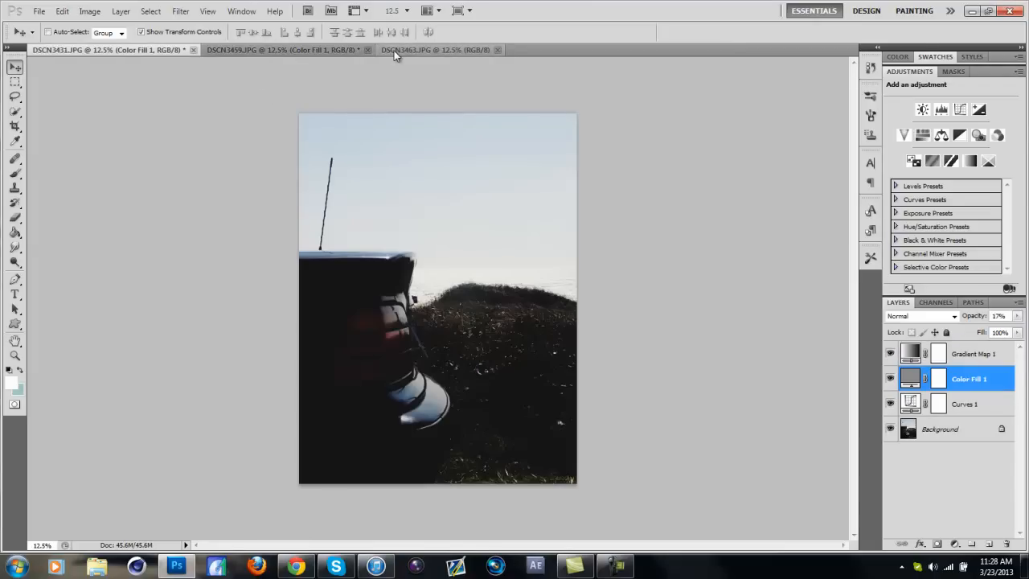
click(317, 50)
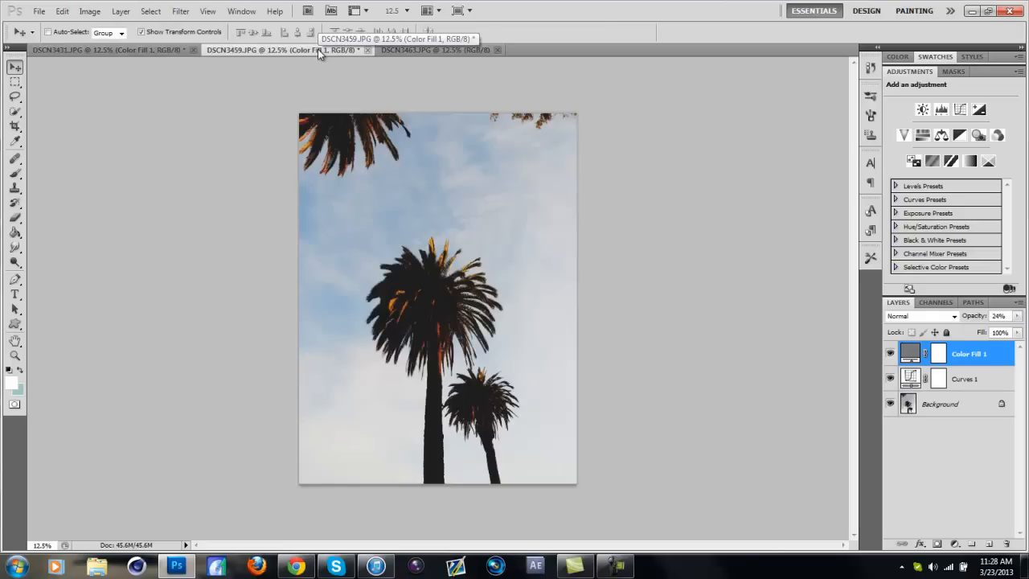
click(615, 566)
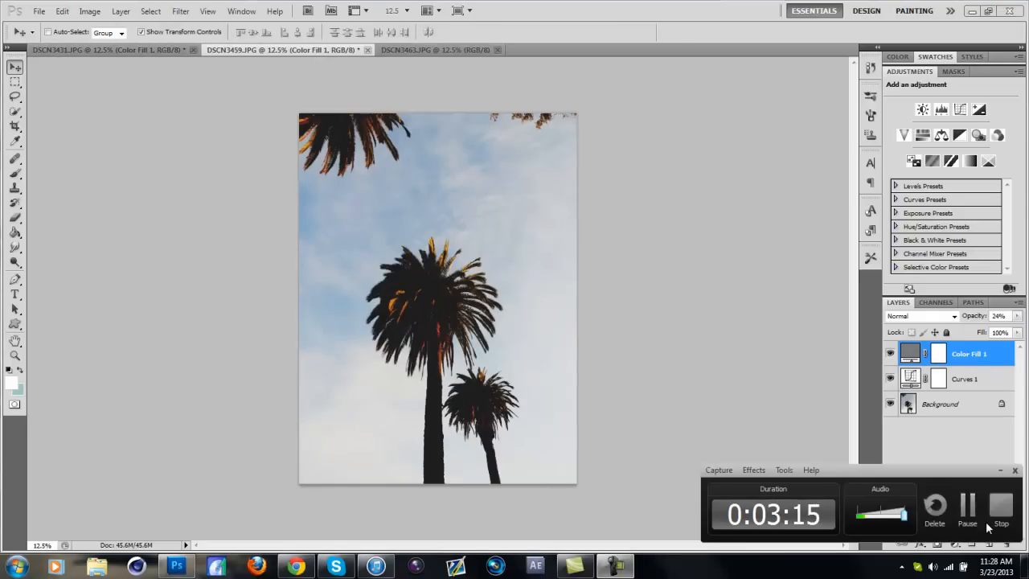